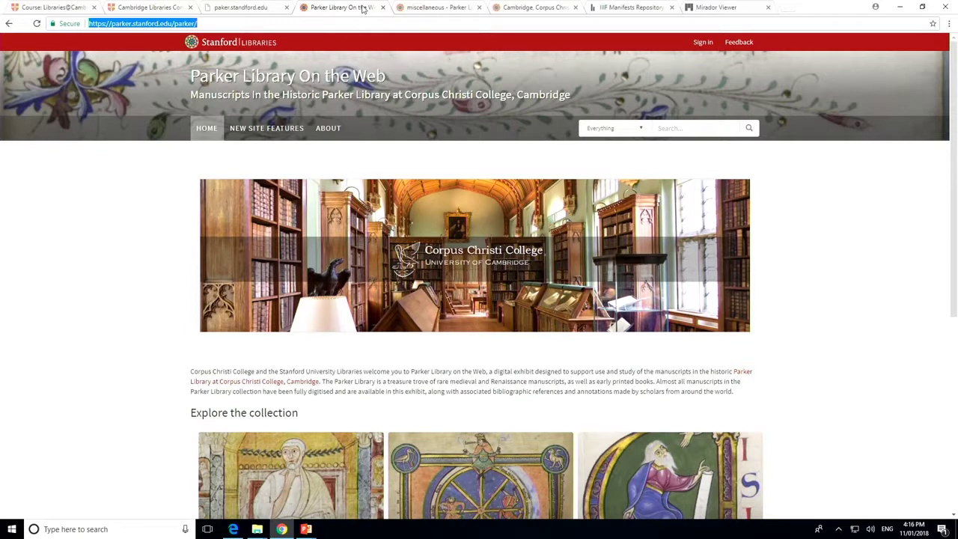
Search everything in the Parker Library collection for "miscellaneous".
click(715, 129)
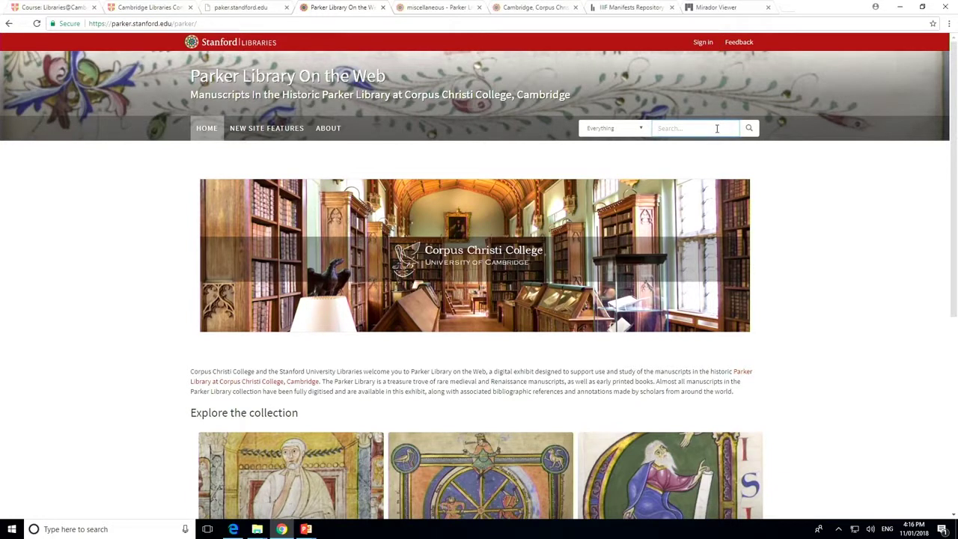
text(mis)
key(Down)
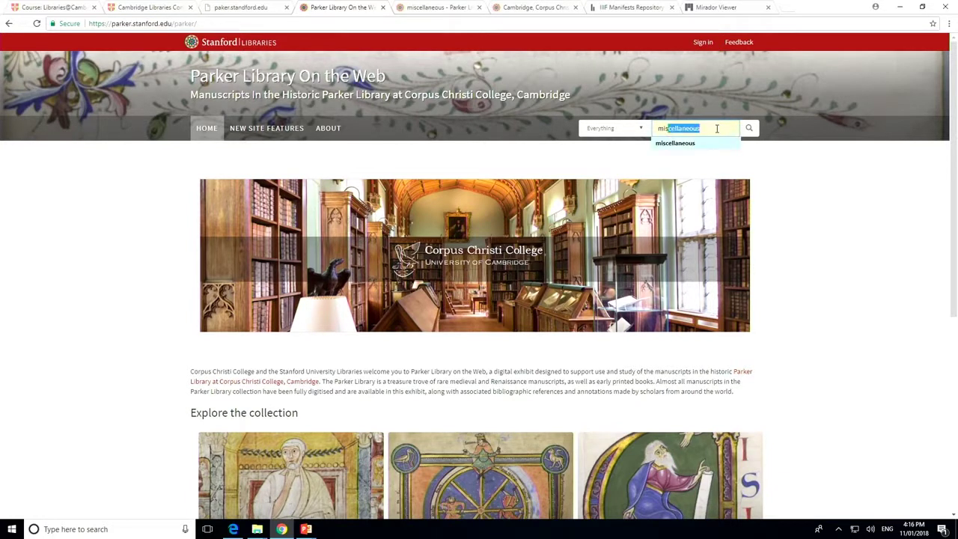
key(Return)
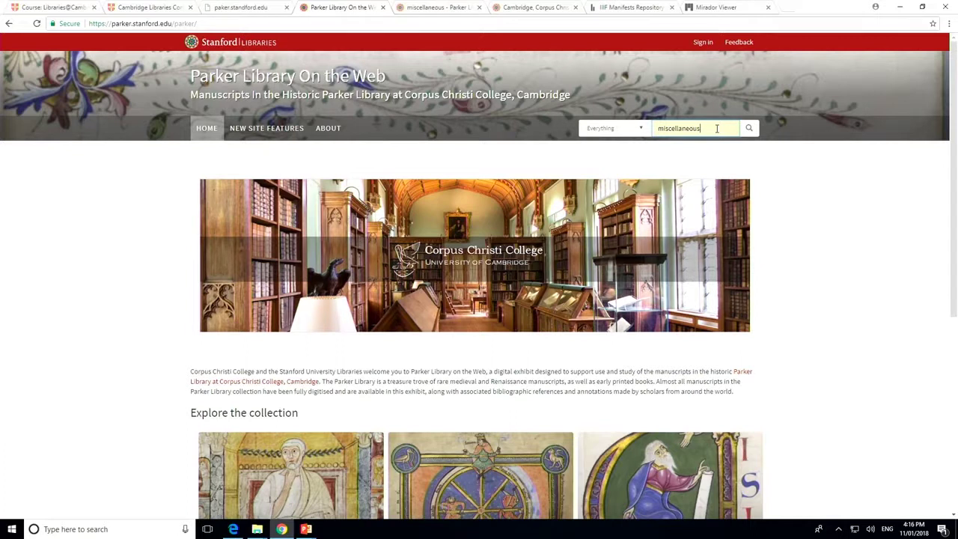
click(749, 128)
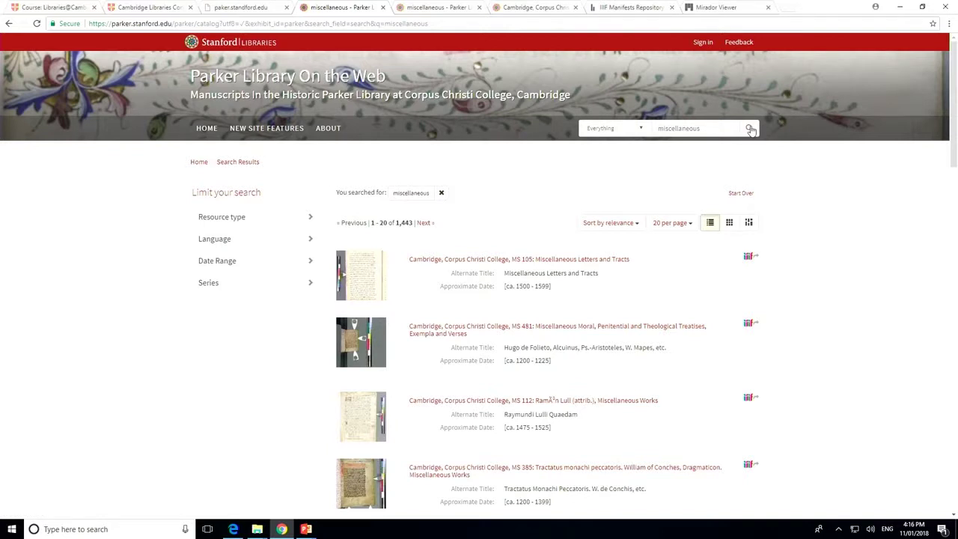
Limit the results to the language English, Old (ca. 450-1100) and open the MS 367 Miscellaneous Compilation record.
click(267, 220)
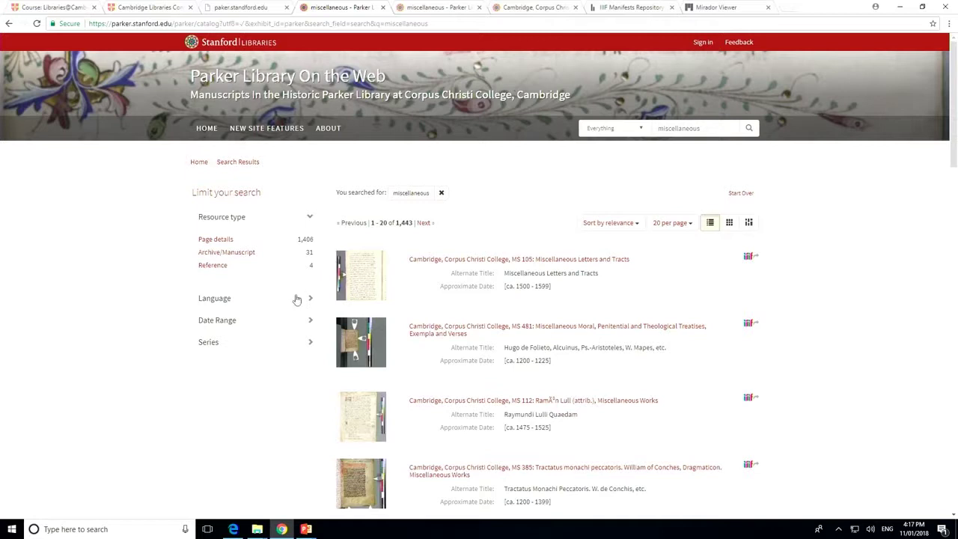
click(297, 300)
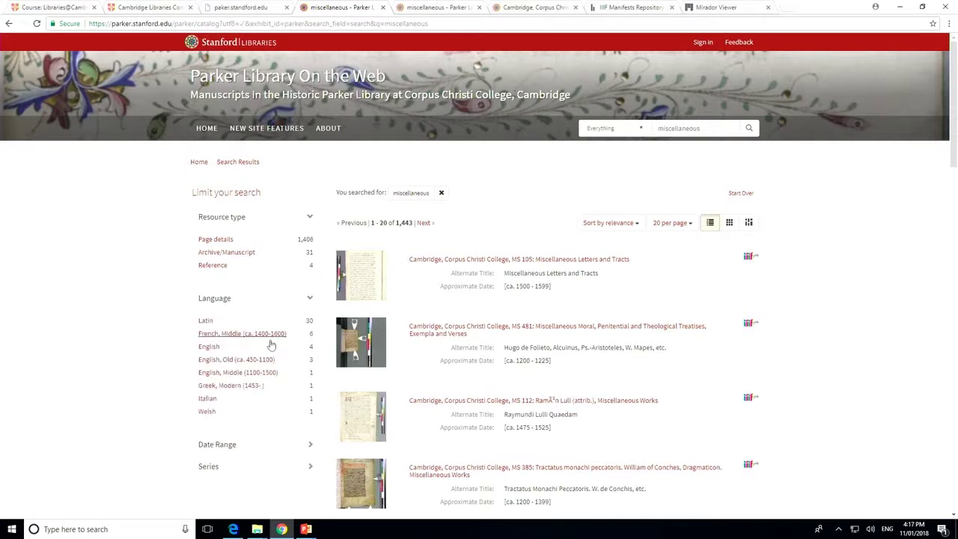
click(252, 360)
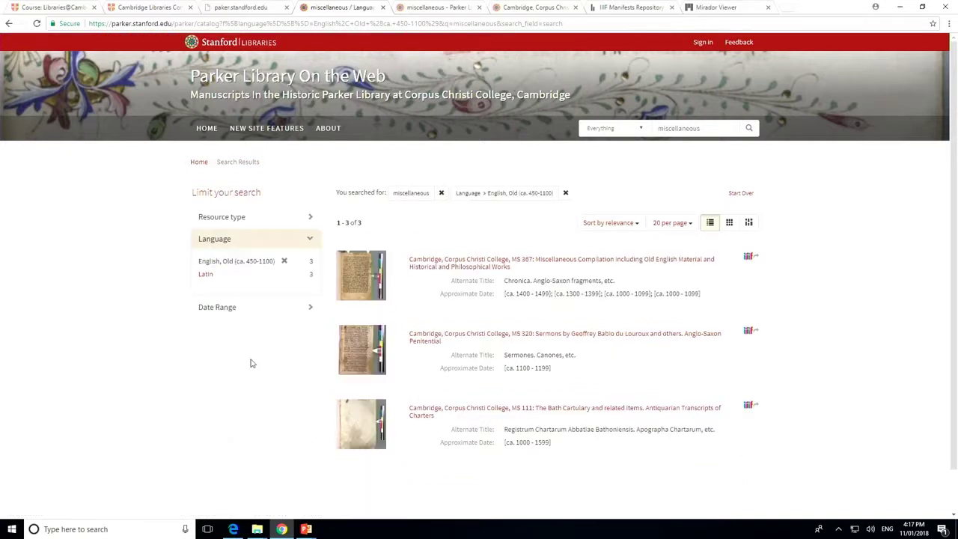
click(413, 265)
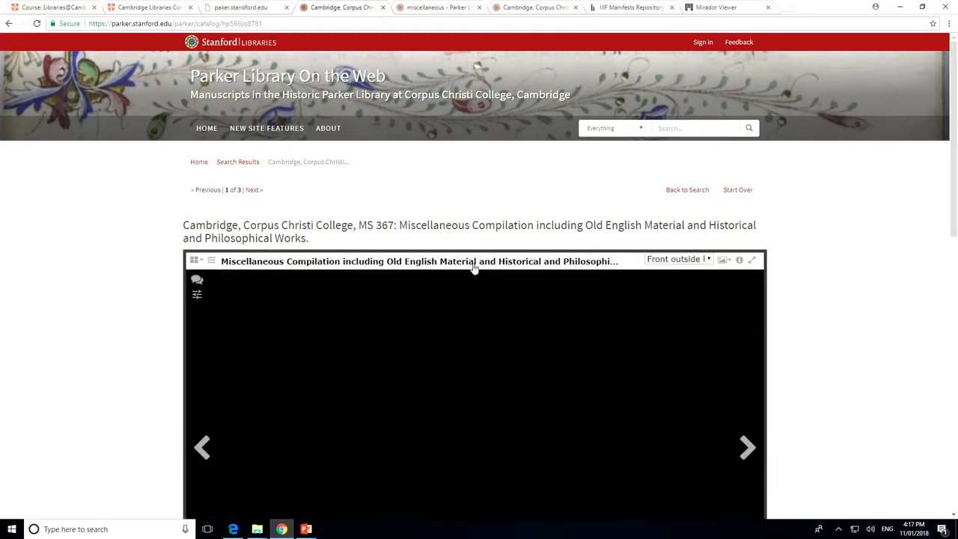
Review the description and the full metadata of MS 367 down to its access conditions, and close the details.
drag(953, 129, 956, 196)
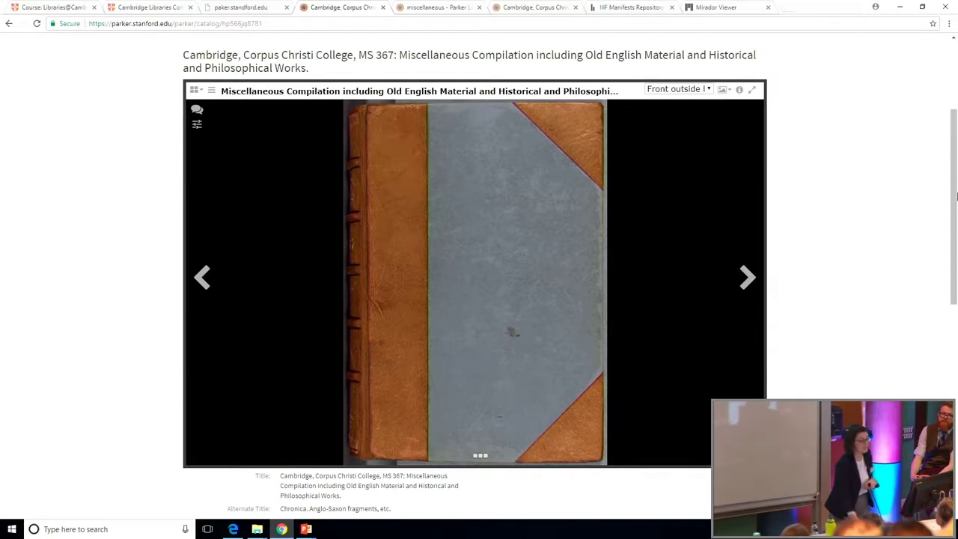
drag(954, 145, 956, 294)
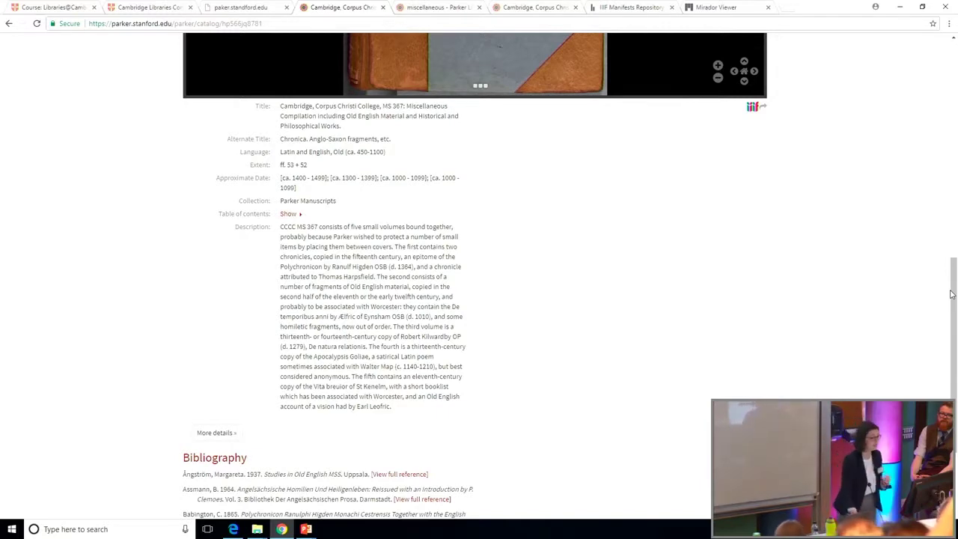
click(220, 440)
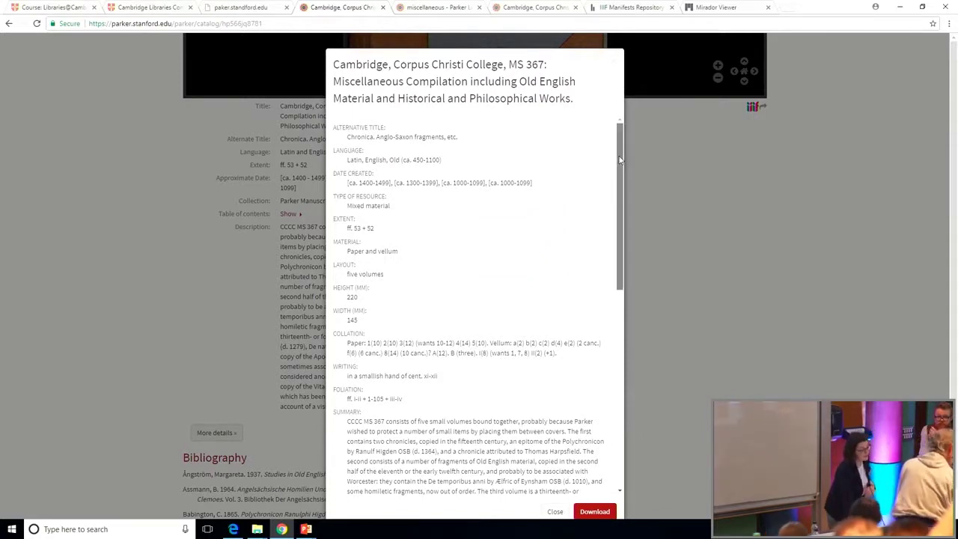
scroll(627, 201, down, 1)
drag(627, 200, 633, 361)
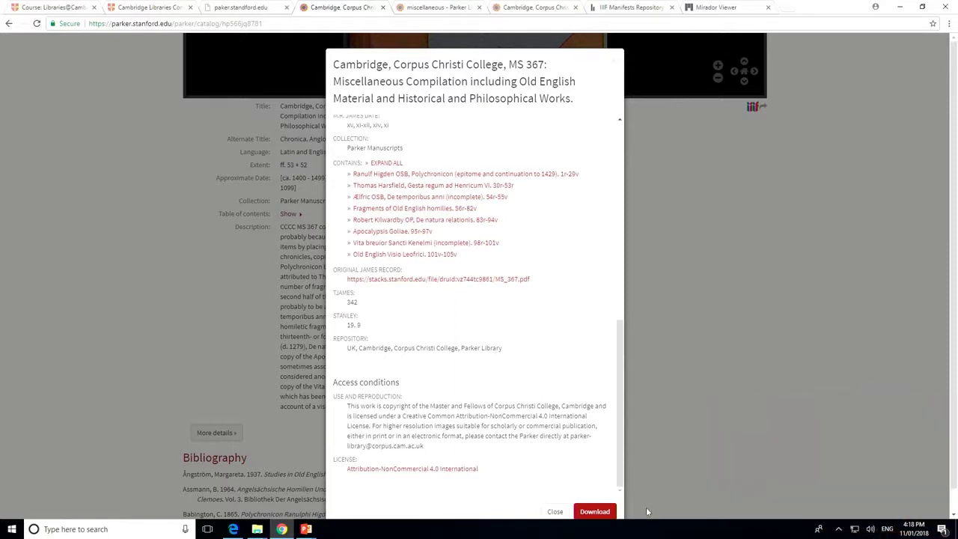
click(555, 512)
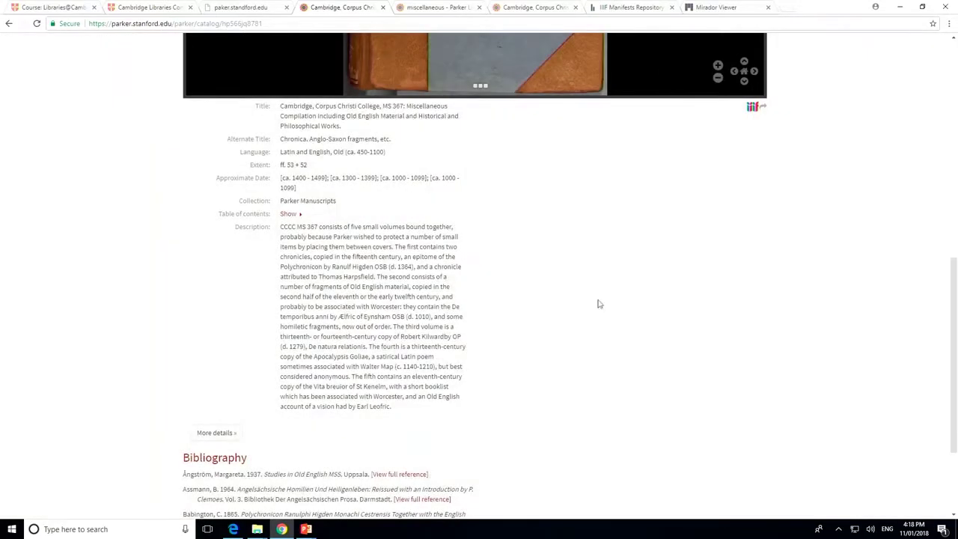
Show the manuscript's contents list in the image viewer and go to Ælfric OSB, De temporibus anni (incomplete).
drag(954, 277, 955, 110)
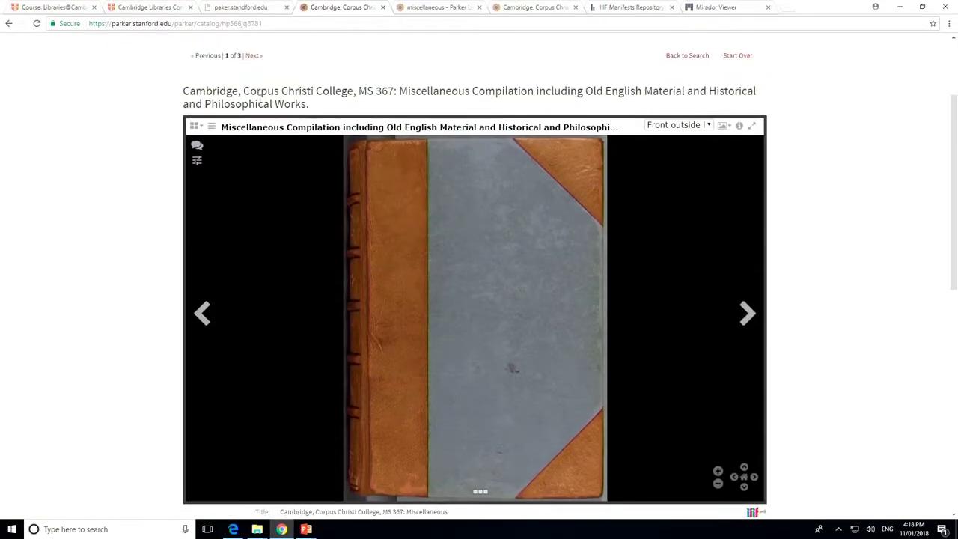
click(211, 128)
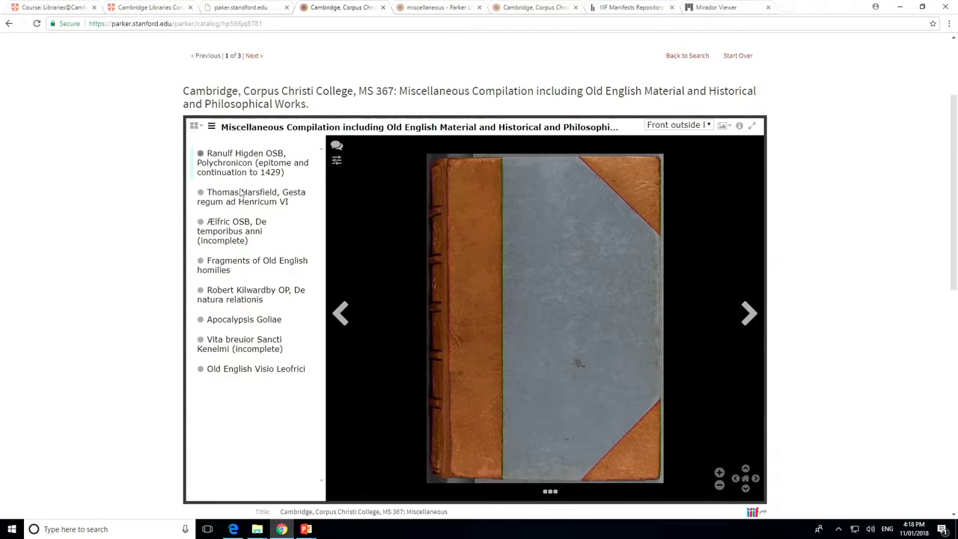
click(241, 231)
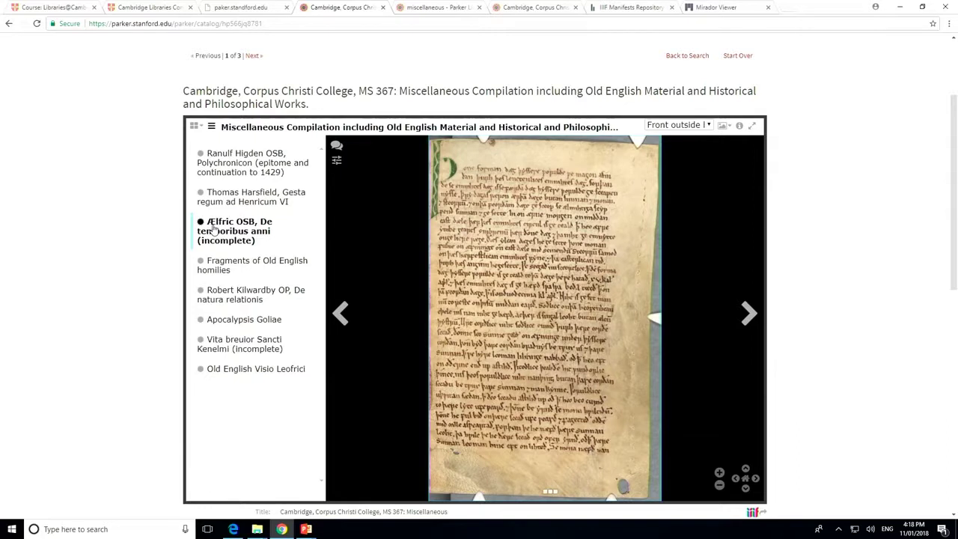
click(241, 231)
Toggle the page annotations and zoom in closely on the manuscript's handwriting.
mouse_move(642, 220)
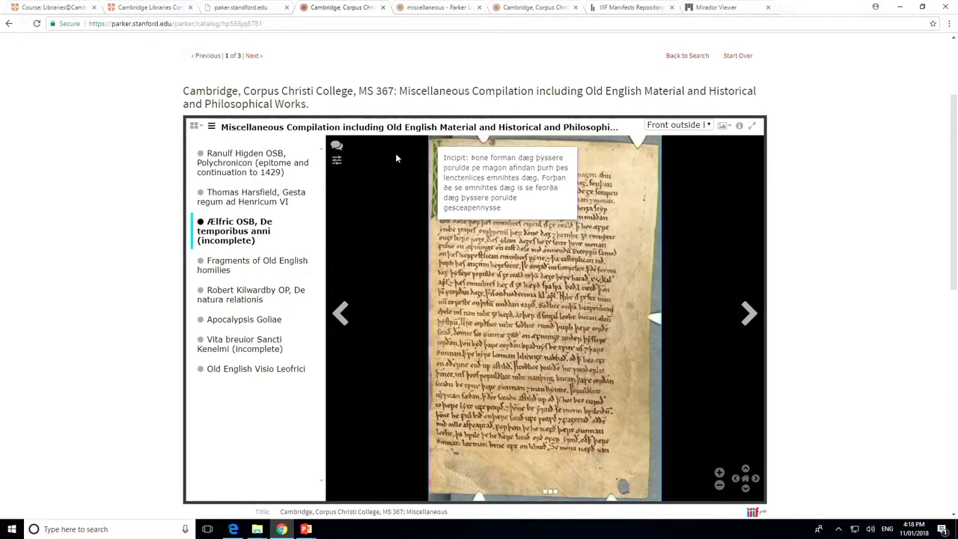
click(337, 148)
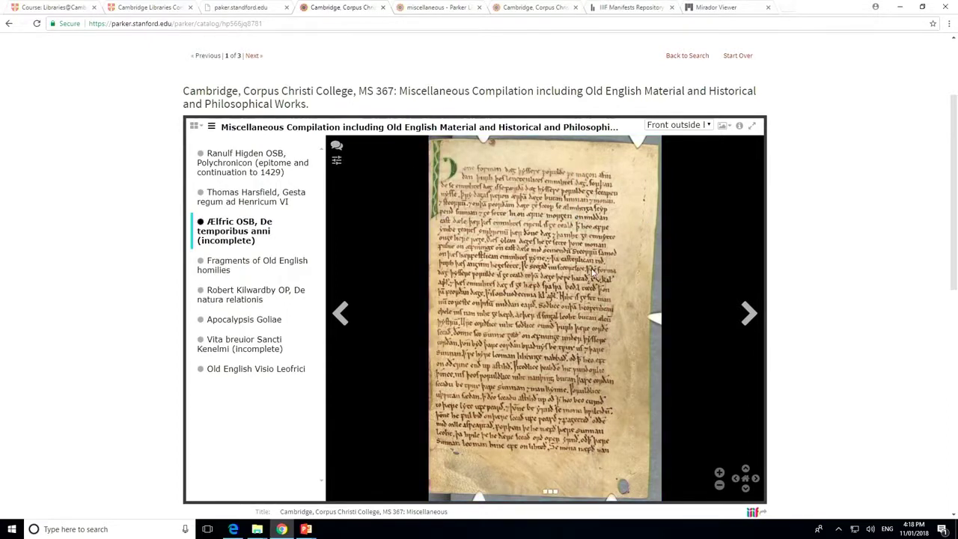
click(719, 473)
click(719, 475)
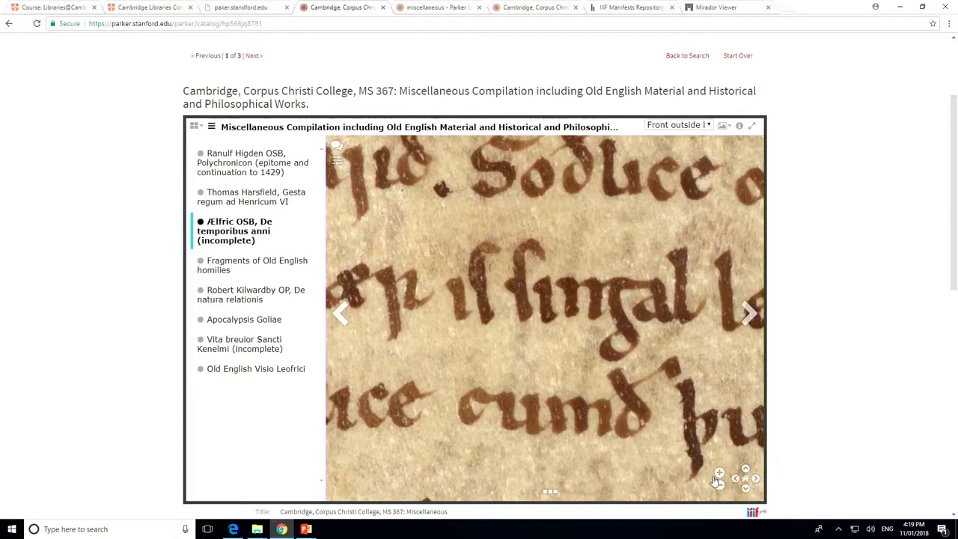
In full-screen view, hide the contents list and display the manuscript's details.
click(752, 125)
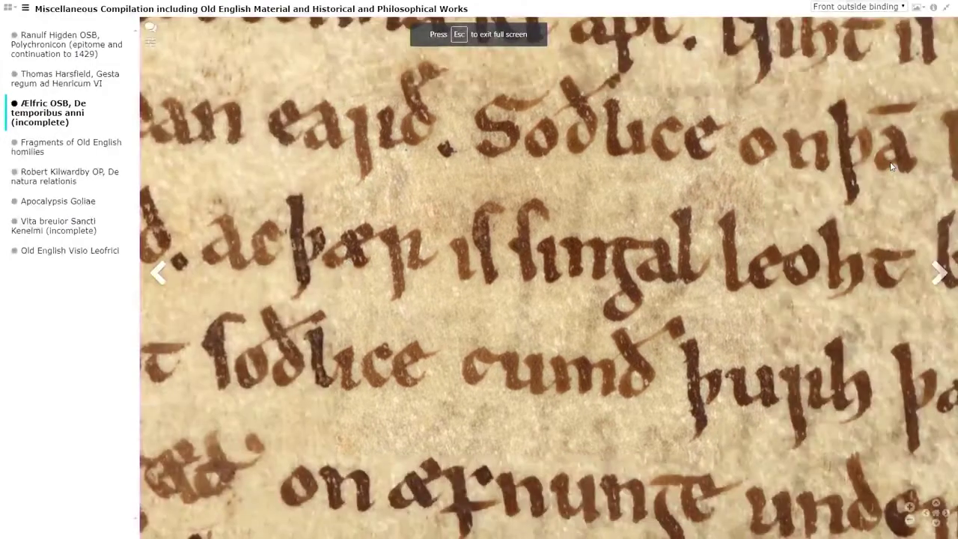
click(25, 9)
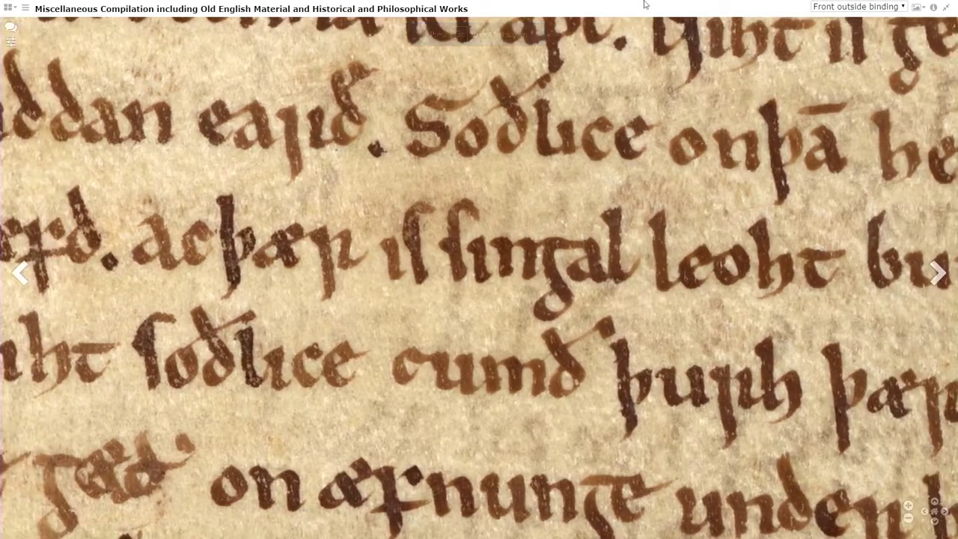
click(935, 8)
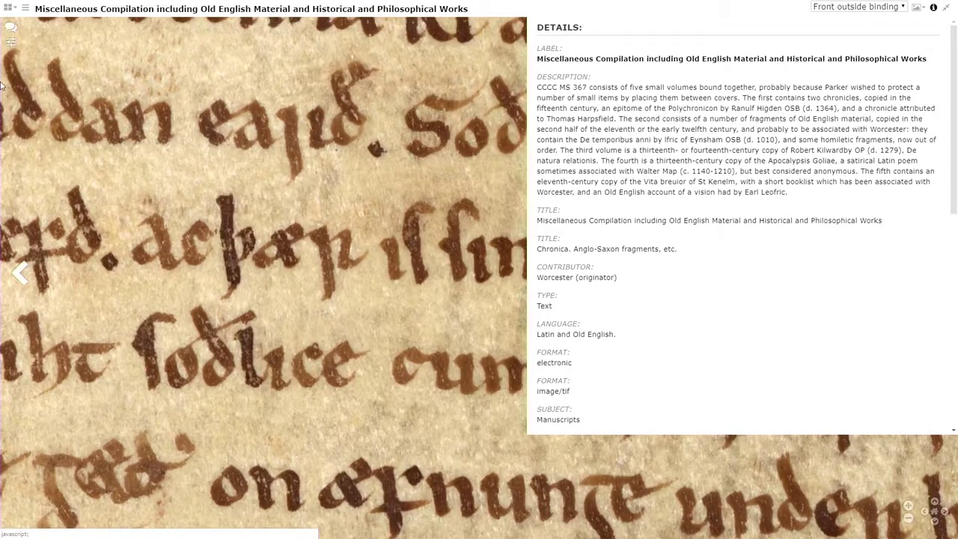
key(Escape)
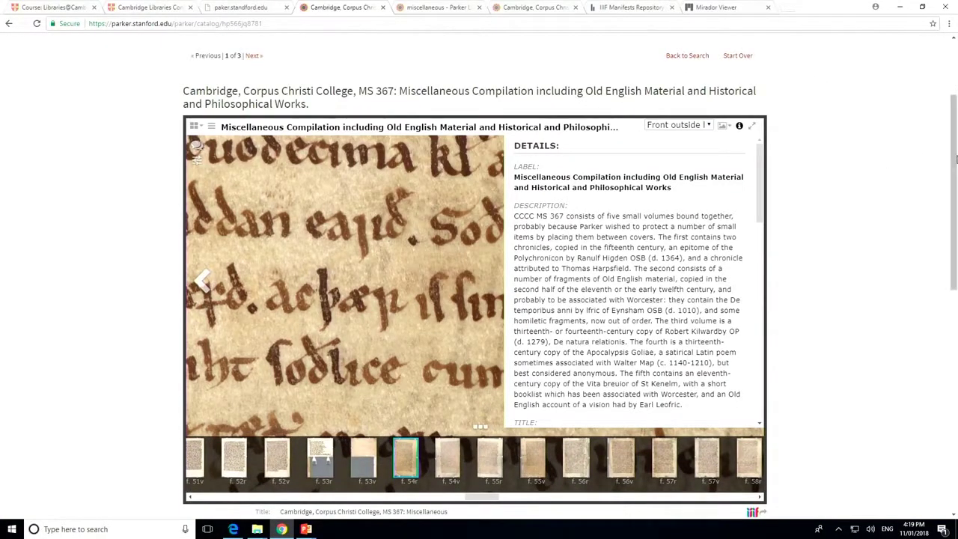
Search the collection for "002I" and open the record for MS 002I: The Bury Bible.
scroll(944, 96, up, 2)
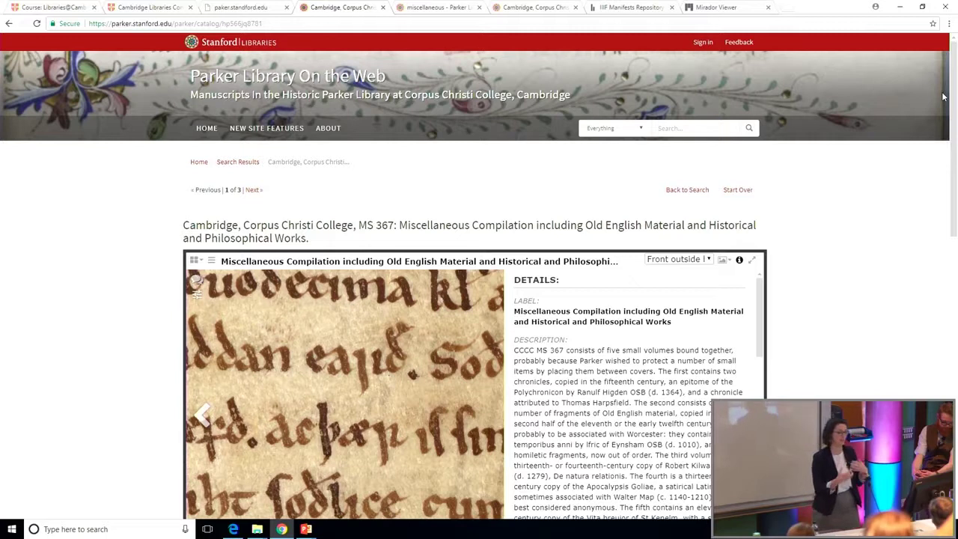
click(666, 128)
text(O)
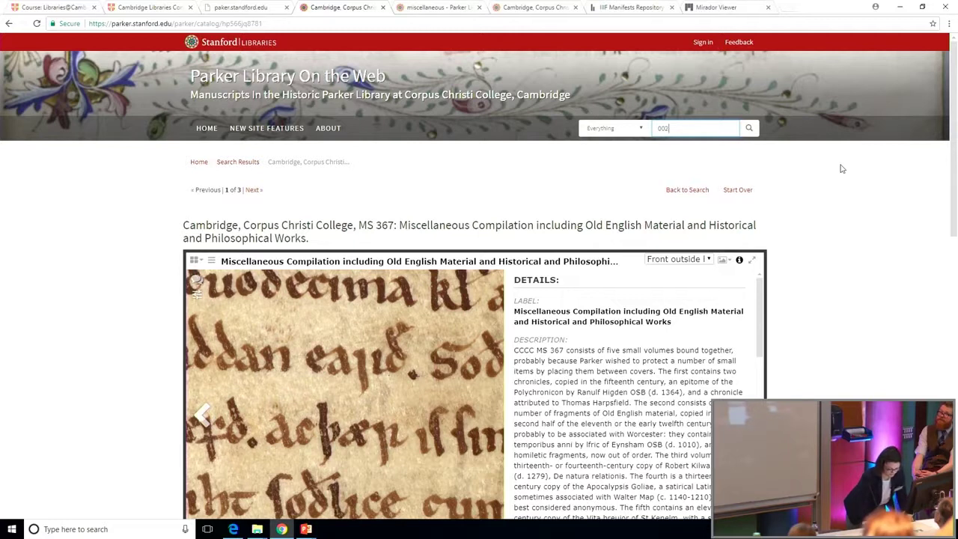
text(02I)
key(Return)
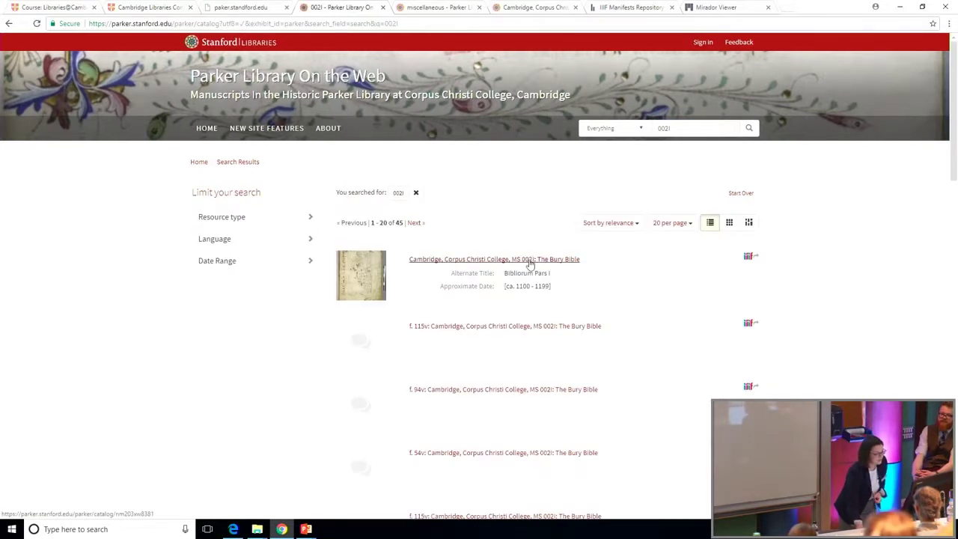
click(529, 260)
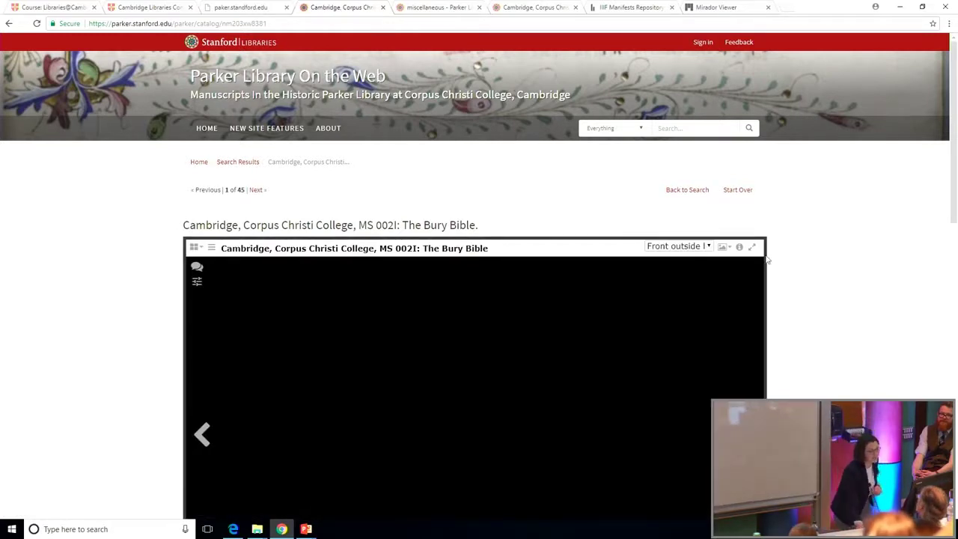
Display folio f. 7r of the Bury Bible in the image viewer.
mouse_move(723, 247)
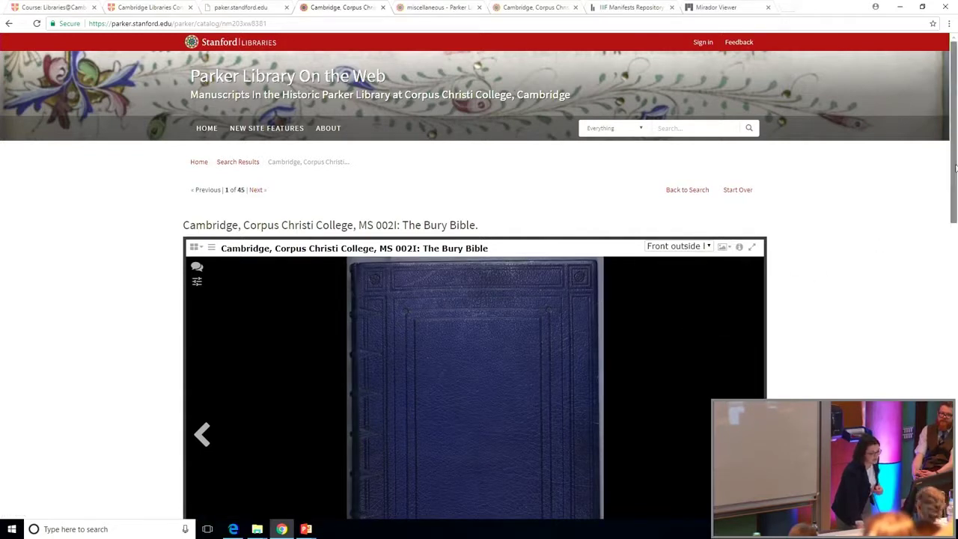
scroll(956, 226, down, 2)
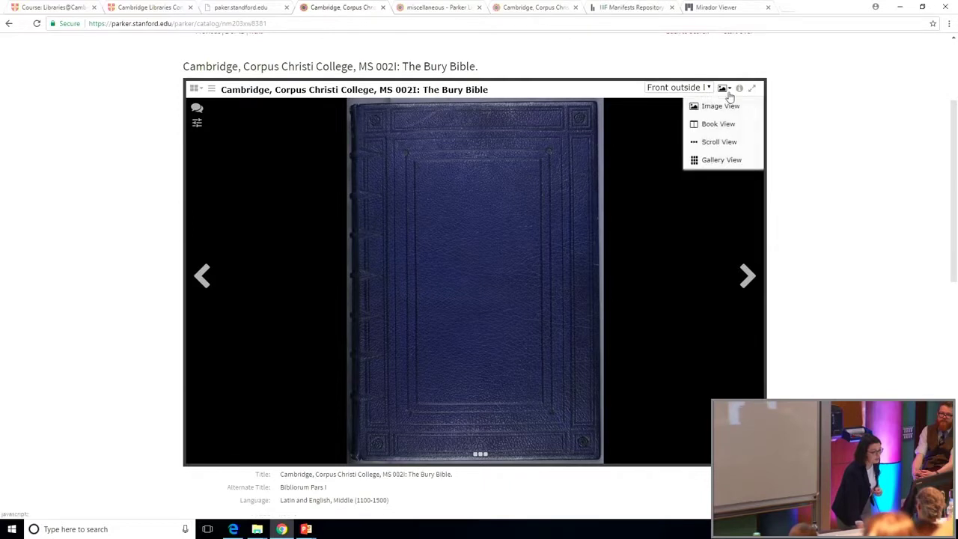
click(698, 89)
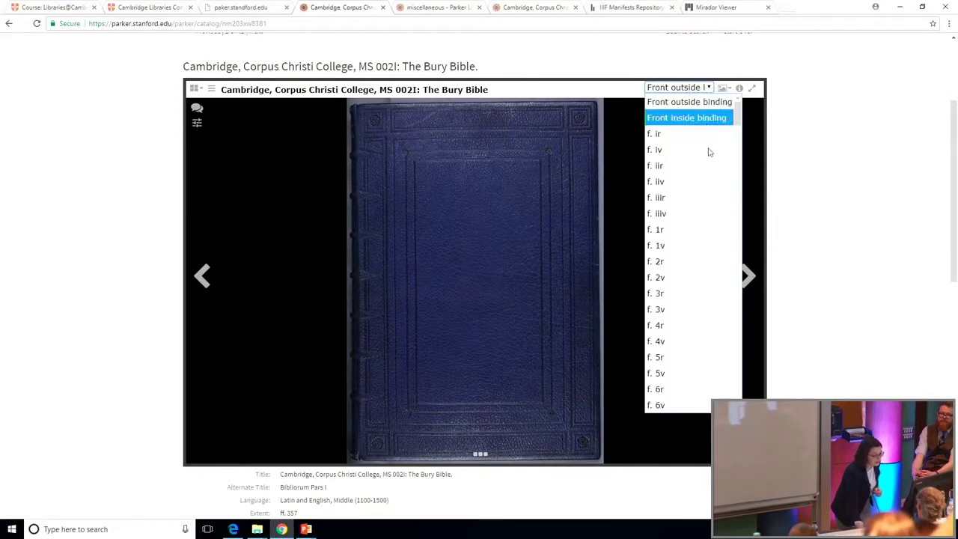
scroll(700, 387, down, 1)
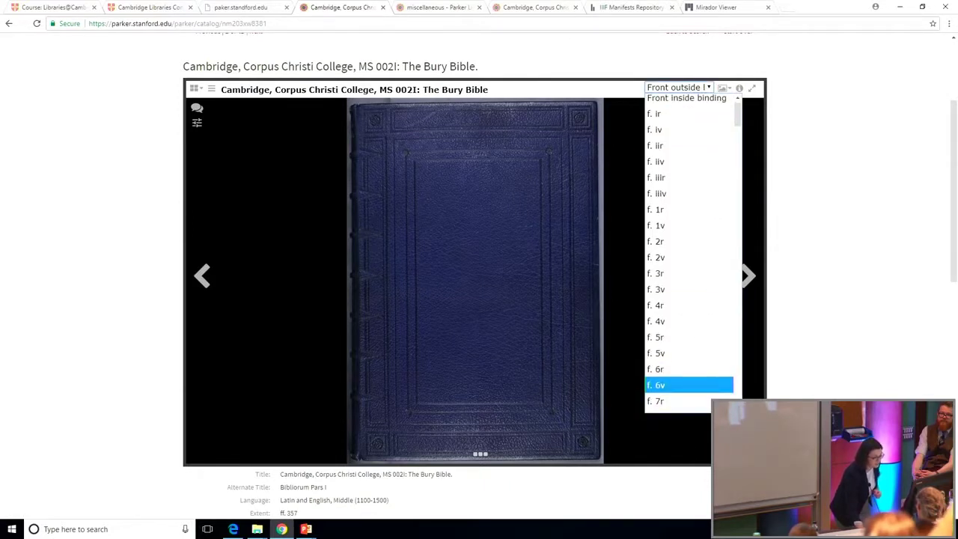
click(695, 376)
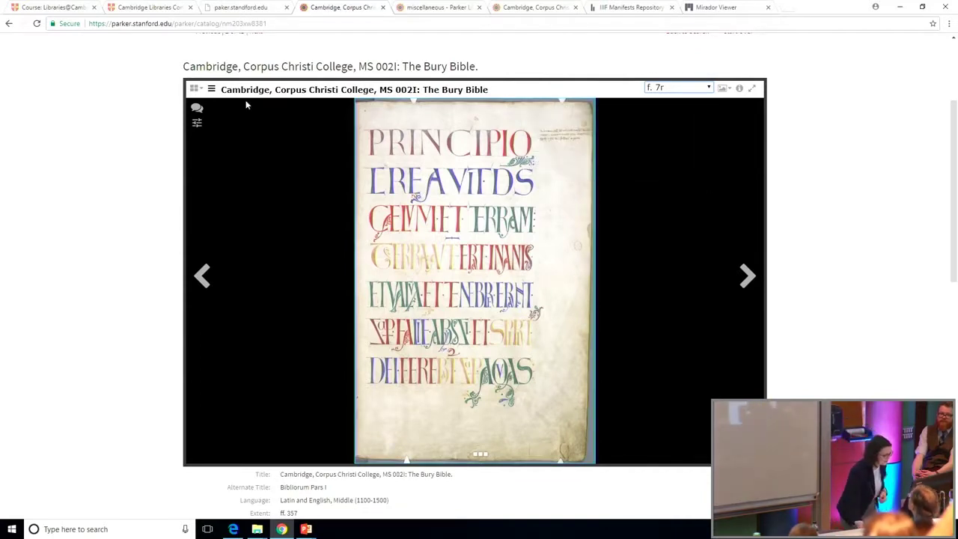
Add an empty slot to the right of the Bury Bible page and switch to the IIIF Manifests Repository page.
mouse_move(196, 91)
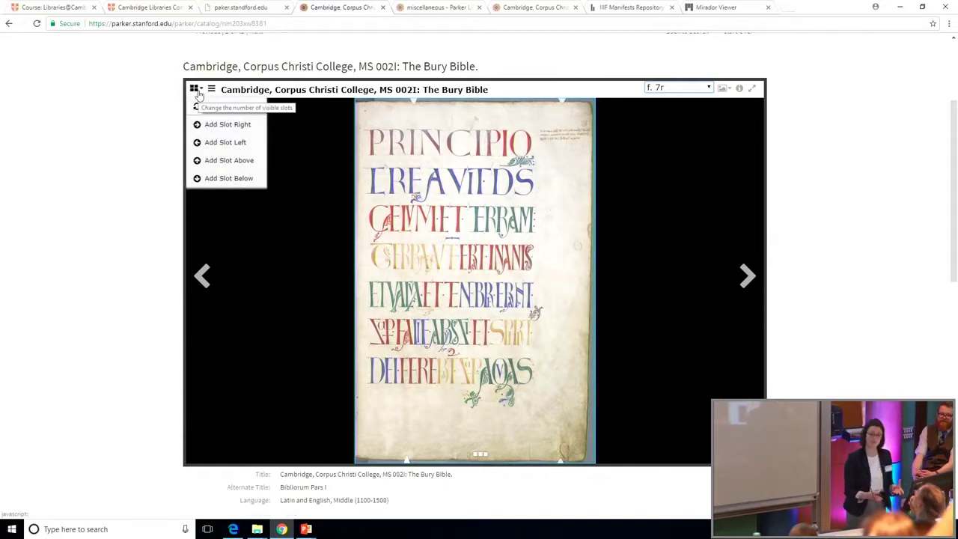
click(219, 125)
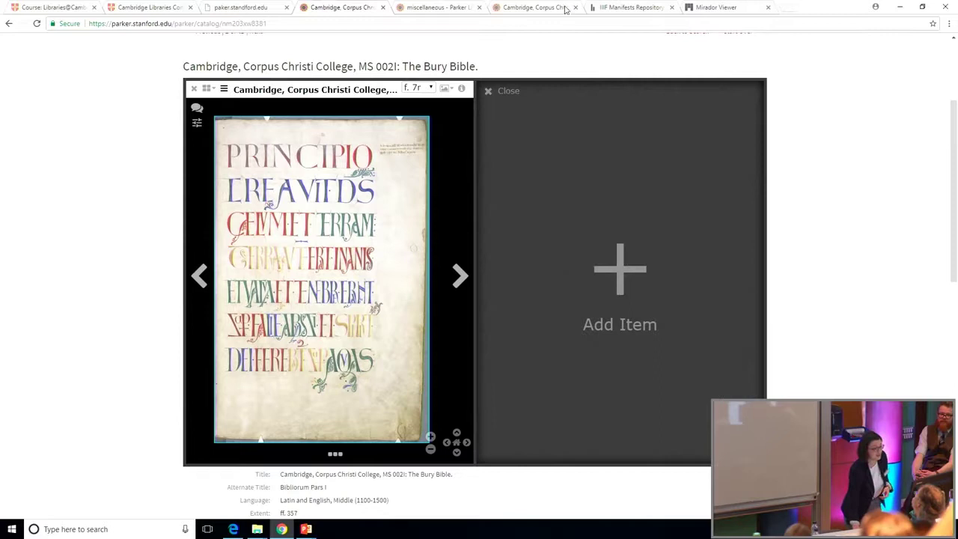
click(620, 9)
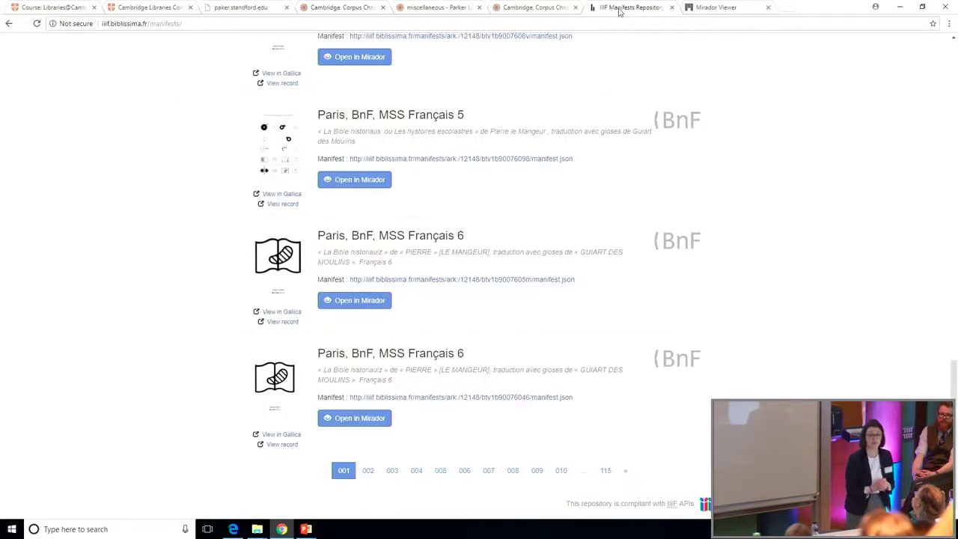
Copy the IIIF manifest URL of Paris, BnF, MSS Latin 1 from the Biblissima repository.
scroll(721, 232, up, 4)
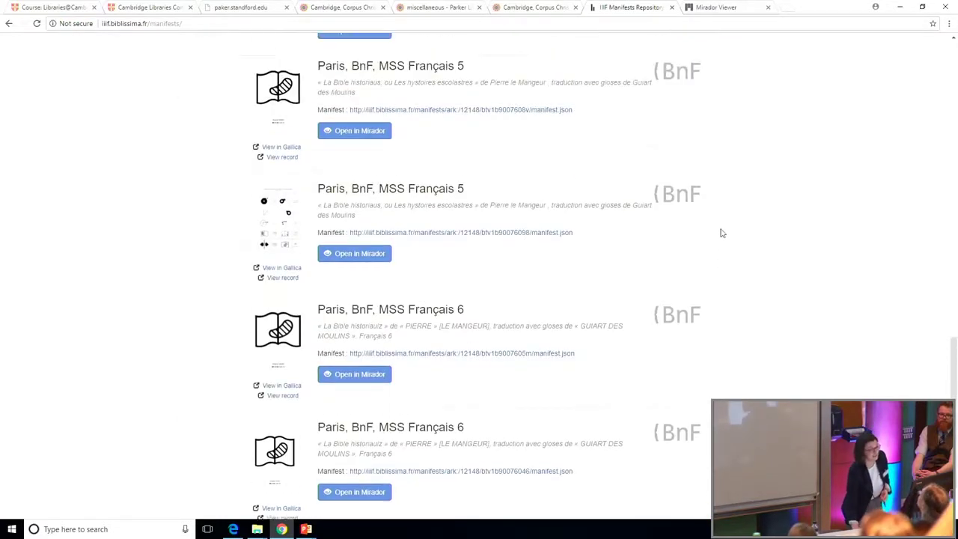
scroll(721, 232, up, 10)
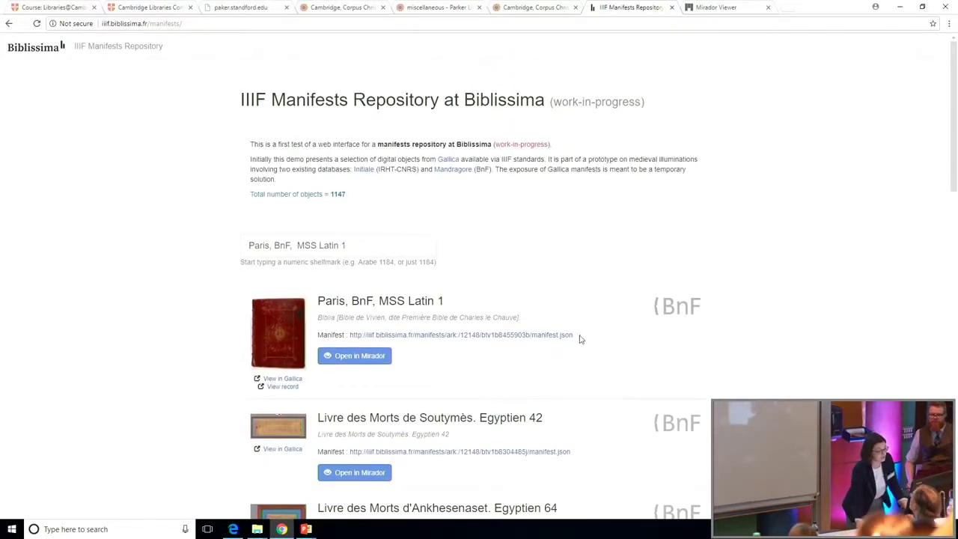
drag(573, 336, 351, 338)
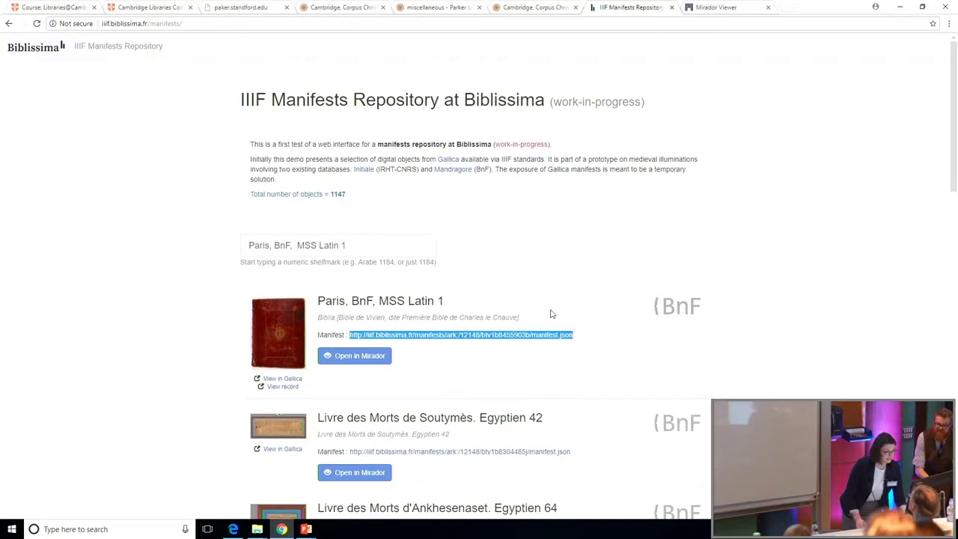
Return to the Bury Bible record and try to load the copied BnF manifest URL into the empty slot.
click(520, 9)
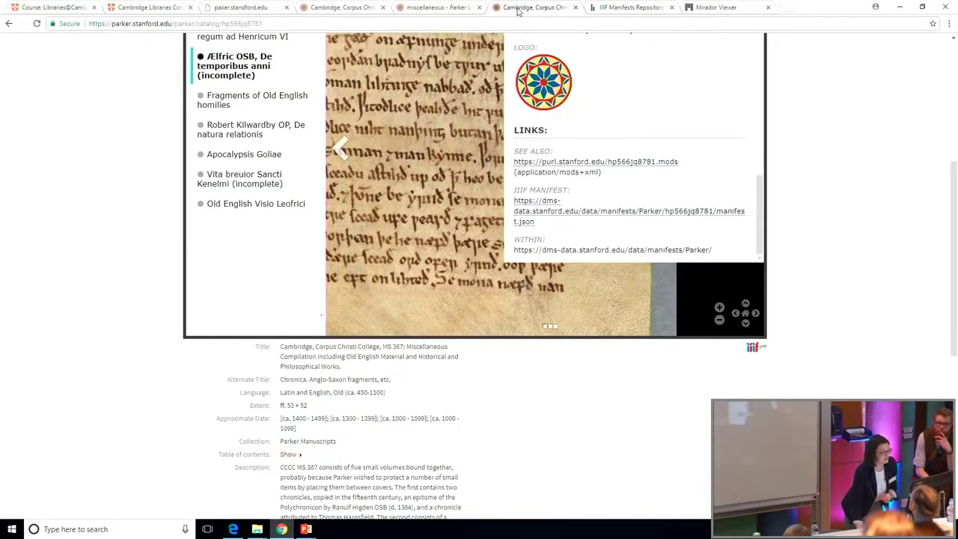
click(336, 9)
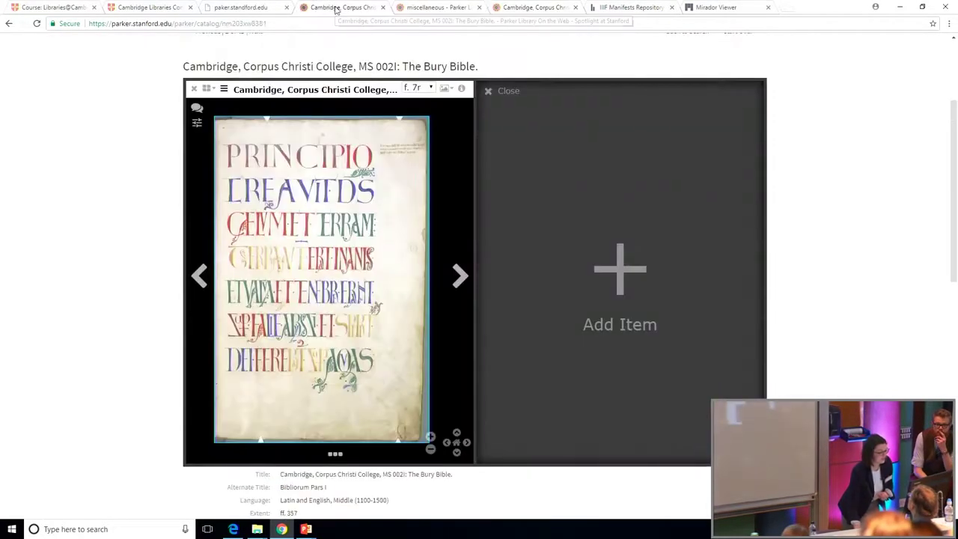
click(625, 274)
click(681, 110)
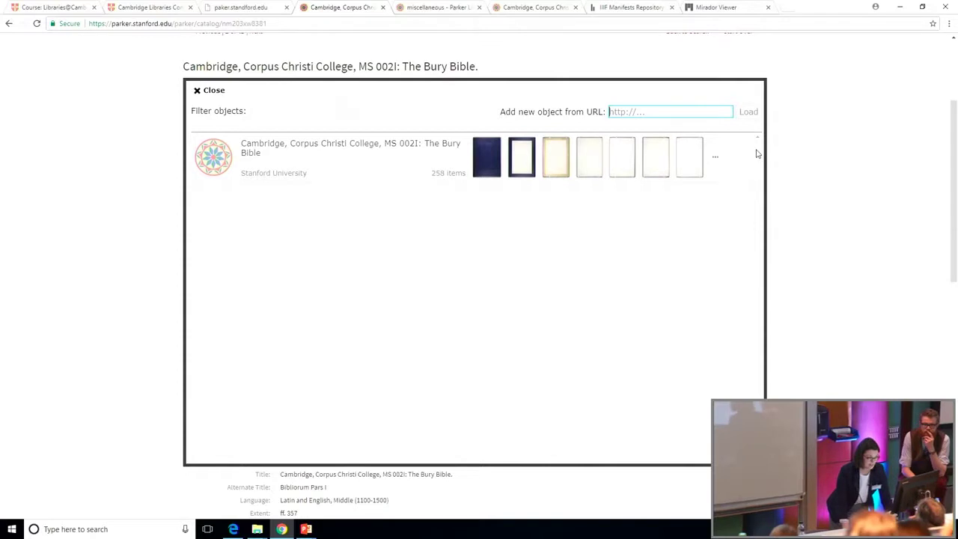
key(ctrl+v)
click(747, 112)
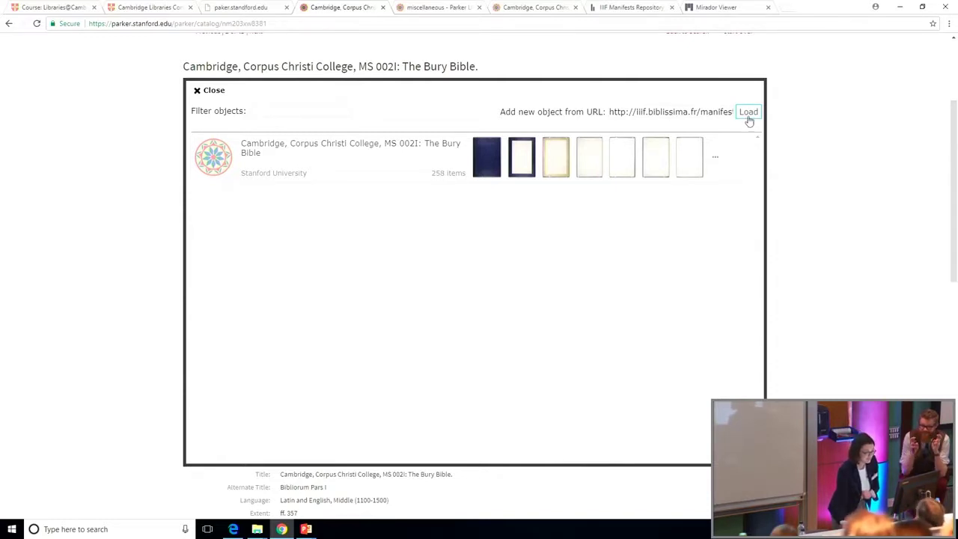
click(748, 112)
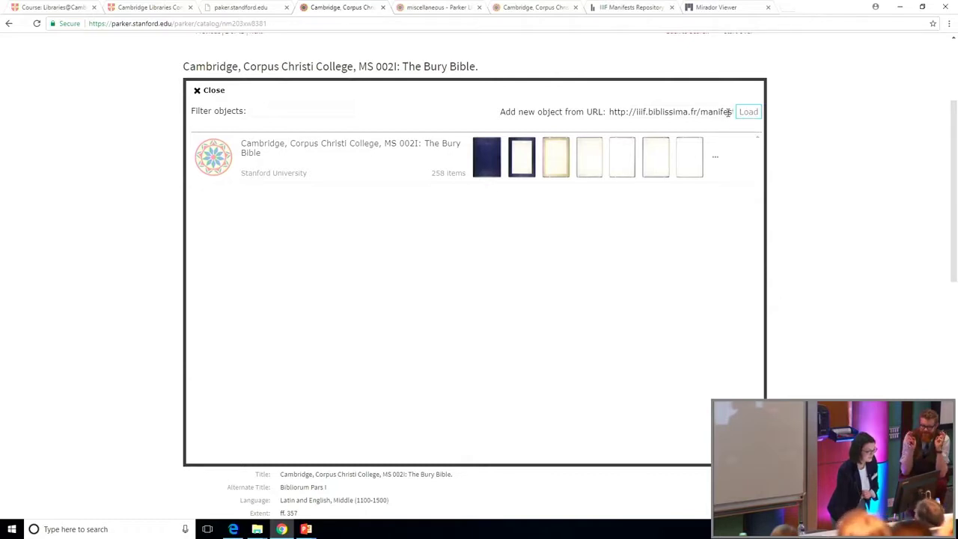
triple_click(716, 112)
key(ctrl+c)
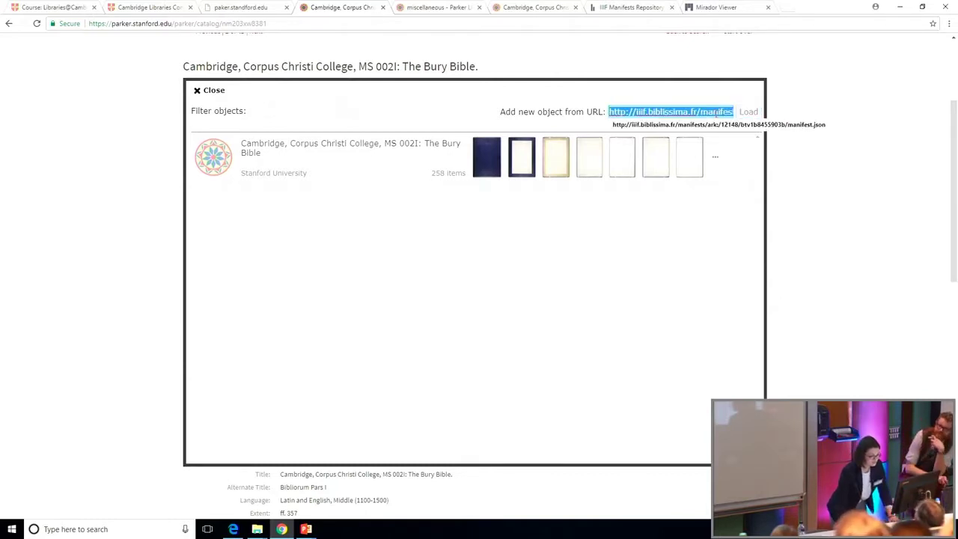
key(BackSpace)
key(ctrl+v)
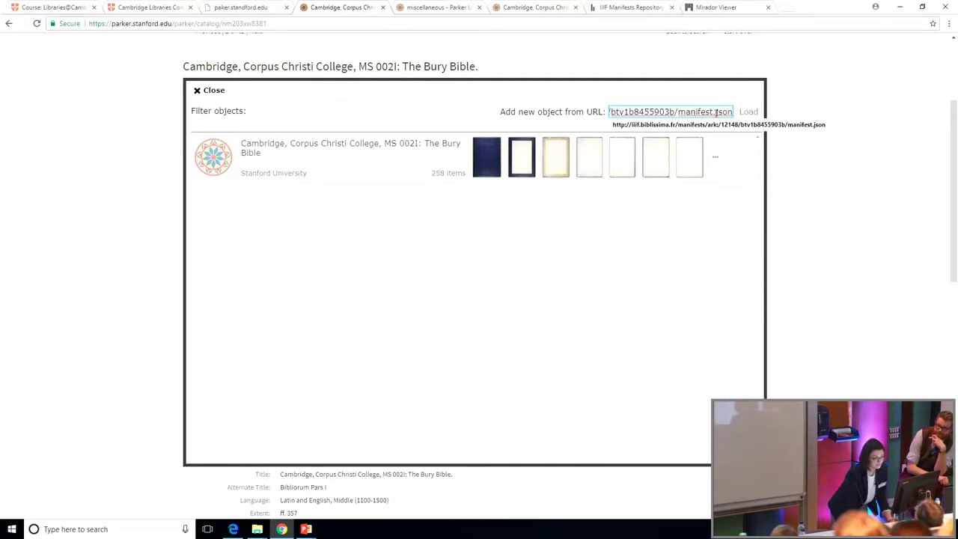
click(747, 112)
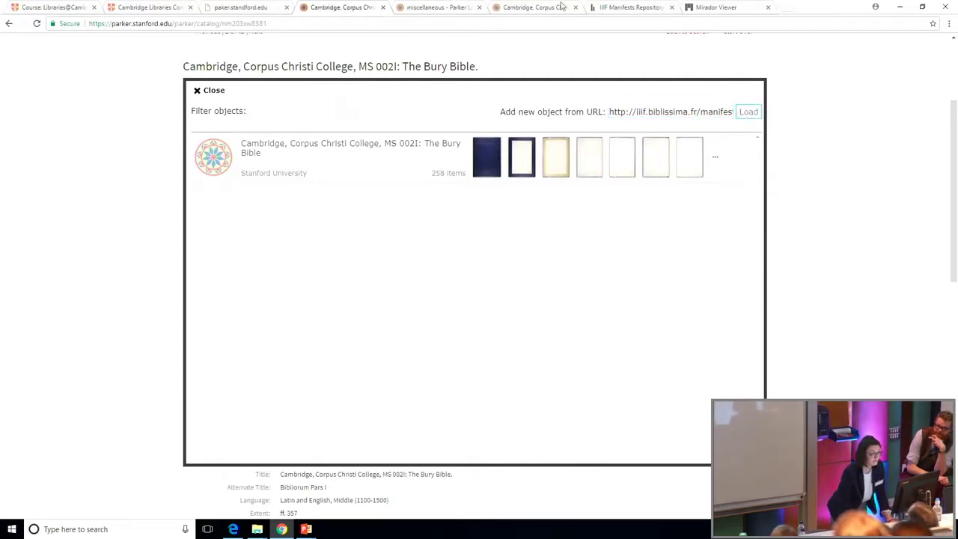
Switch to the Mirador Viewer demo, close the Paris, BnF, MSS Latin 8085 window and open the object list.
click(713, 8)
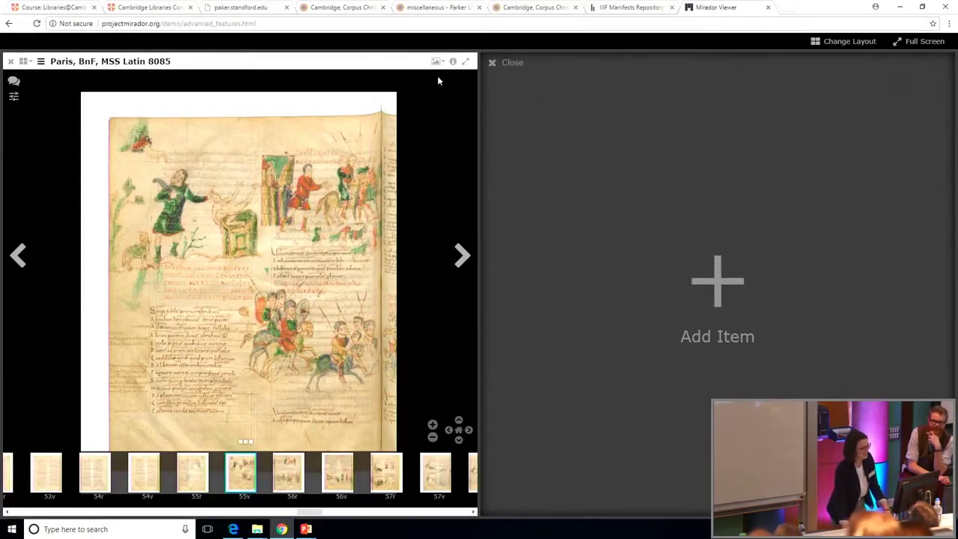
click(9, 62)
click(510, 266)
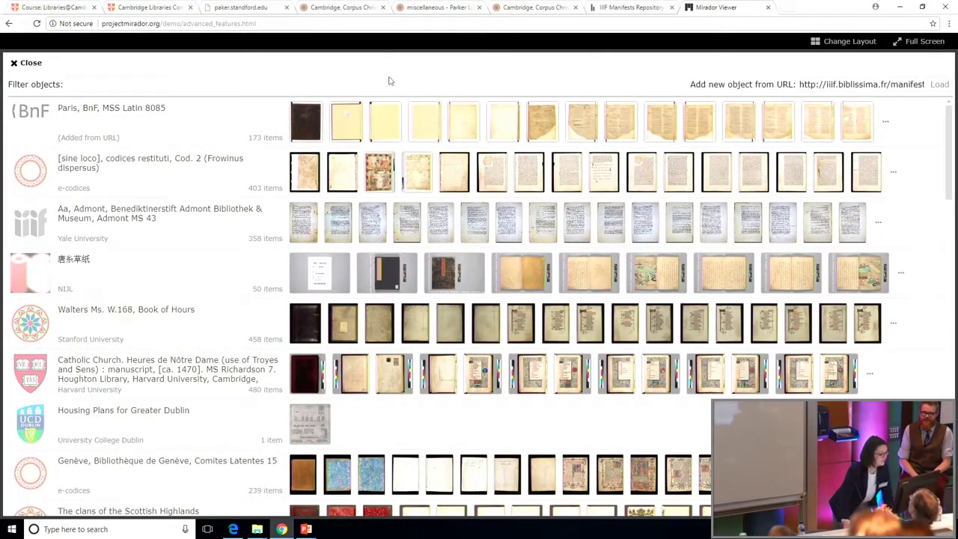
Load the copied BnF manifest URL as a new object and display folio 4v of Paris, BnF, MSS Latin 1.
triple_click(871, 86)
key(BackSpace)
key(ctrl+v)
click(940, 85)
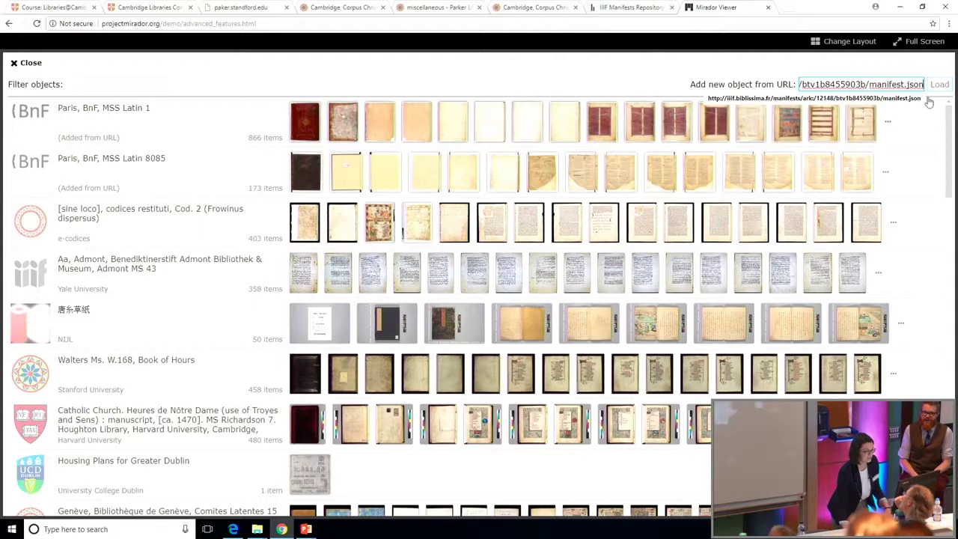
click(133, 132)
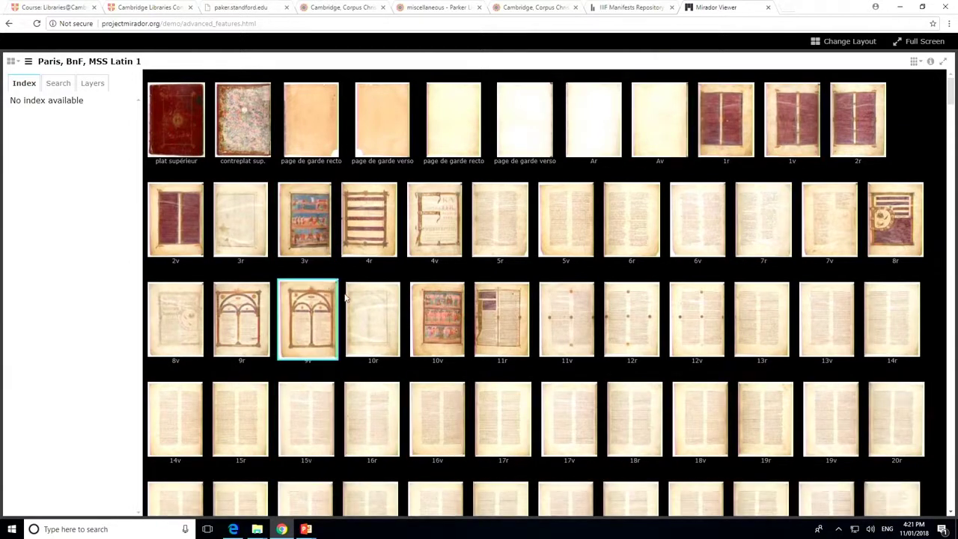
click(425, 244)
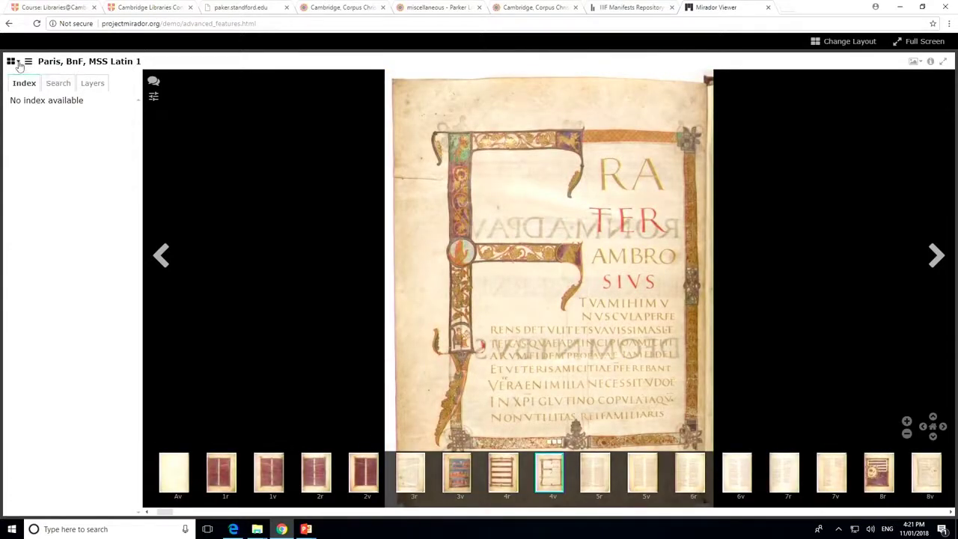
Add an empty slot to the right of MSS Latin 1 and hide the manuscript's index.
mouse_move(12, 61)
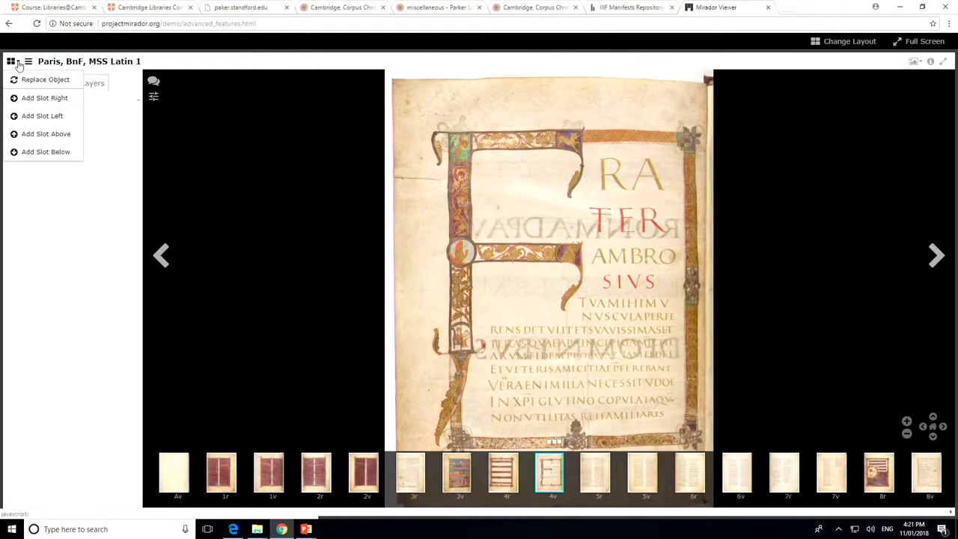
click(31, 101)
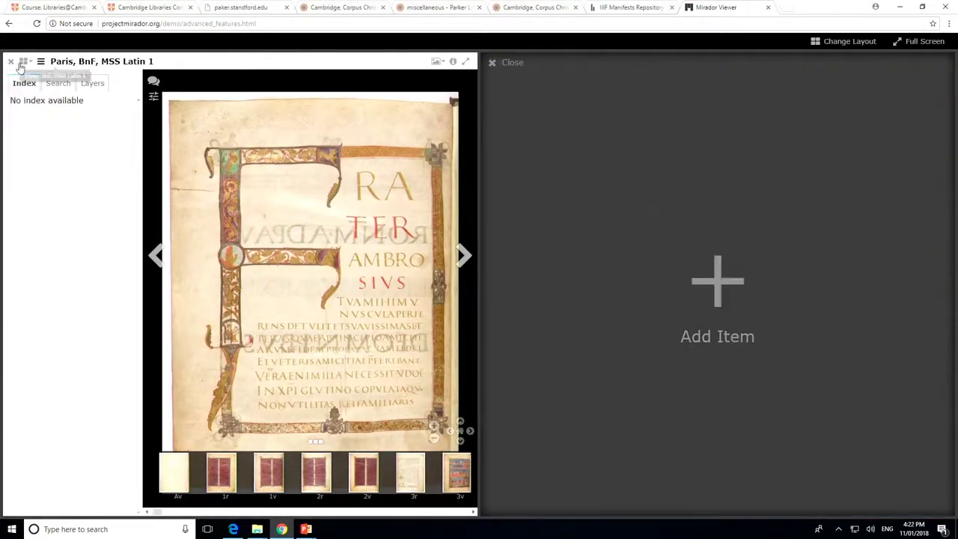
click(41, 62)
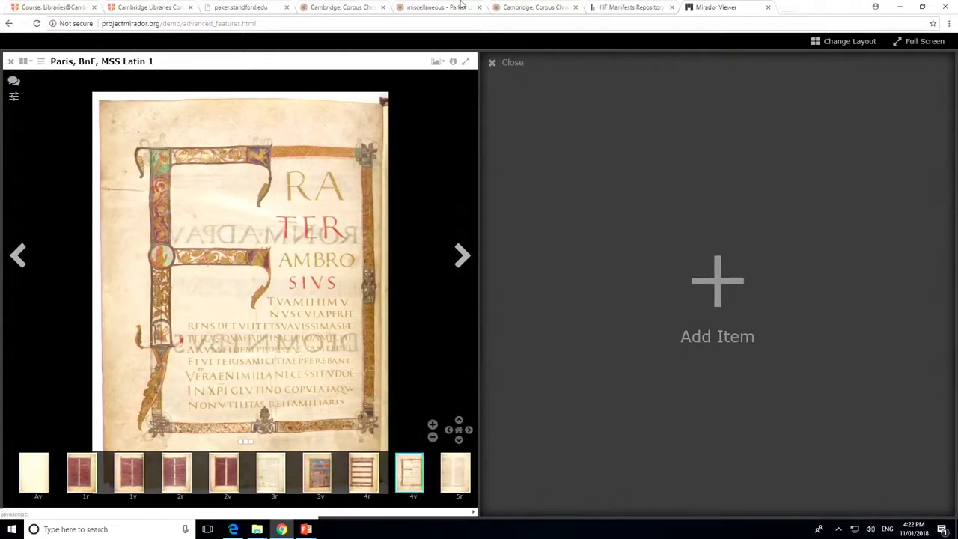
Transfer the Bury Bible's IIIF manifest from its Parker Library record into Mirador's empty slot and hide its index.
click(340, 8)
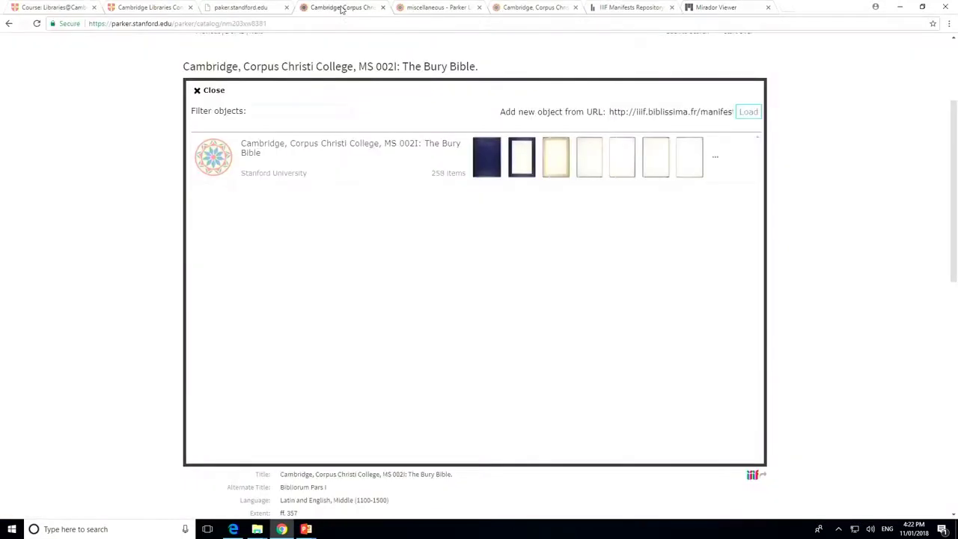
click(197, 90)
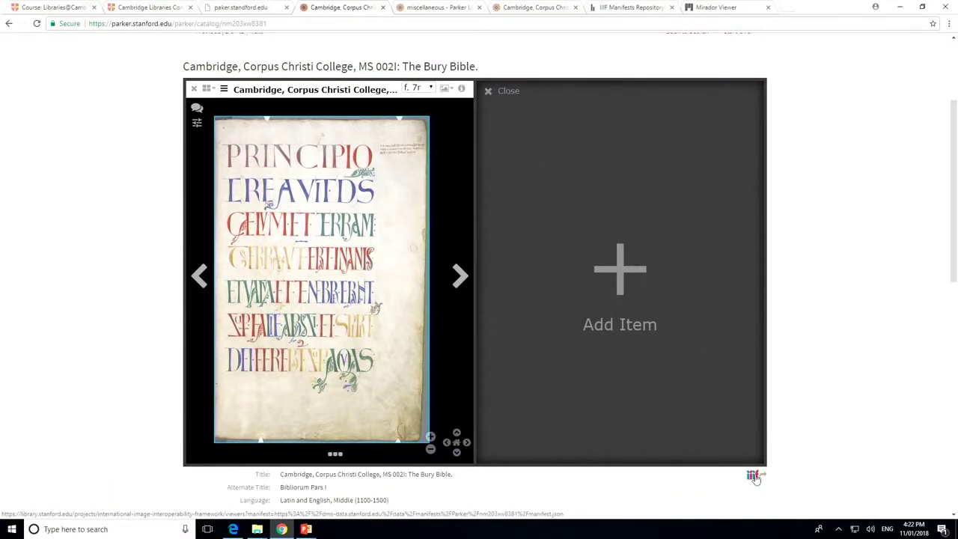
drag(753, 476, 731, 295)
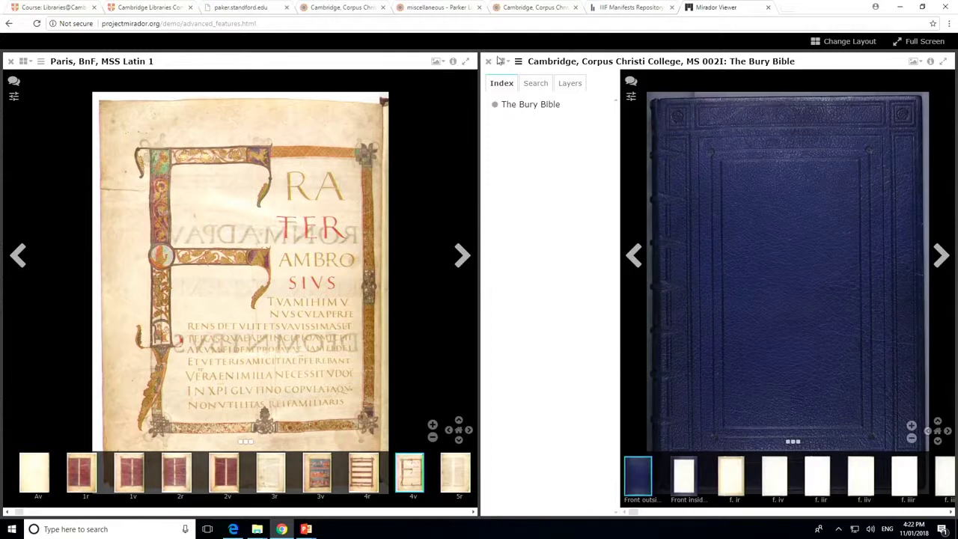
click(501, 61)
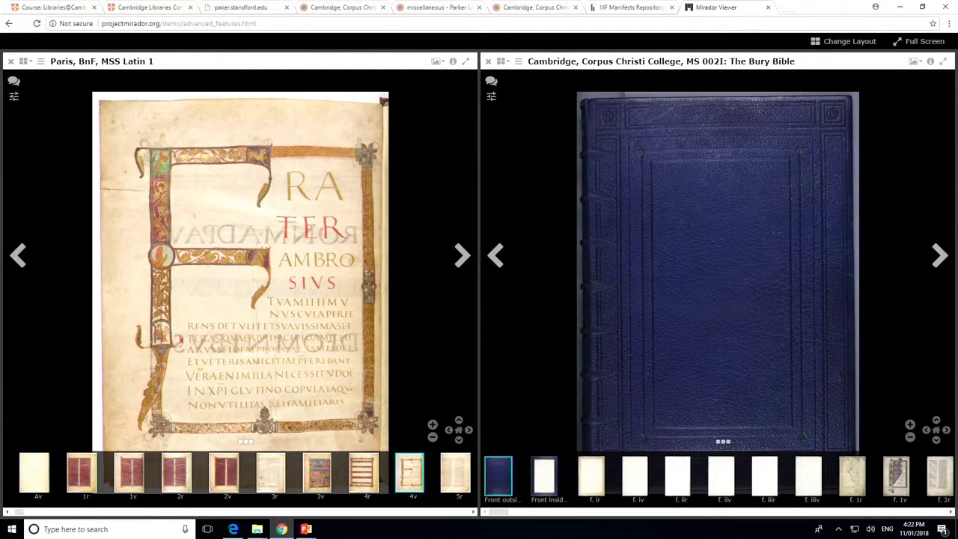
Show the Bury Bible's pages as a thumbnail overview in its Mirador window.
click(941, 268)
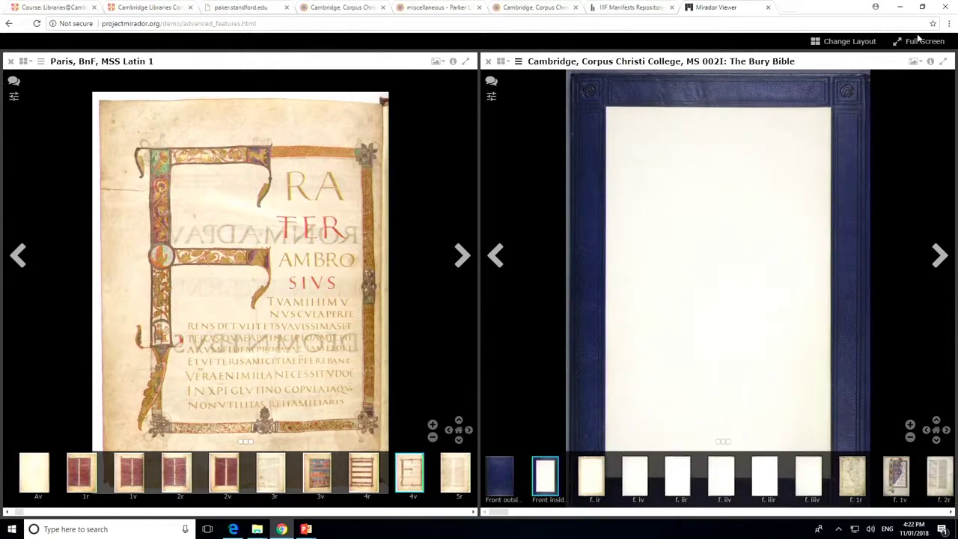
mouse_move(915, 62)
click(924, 132)
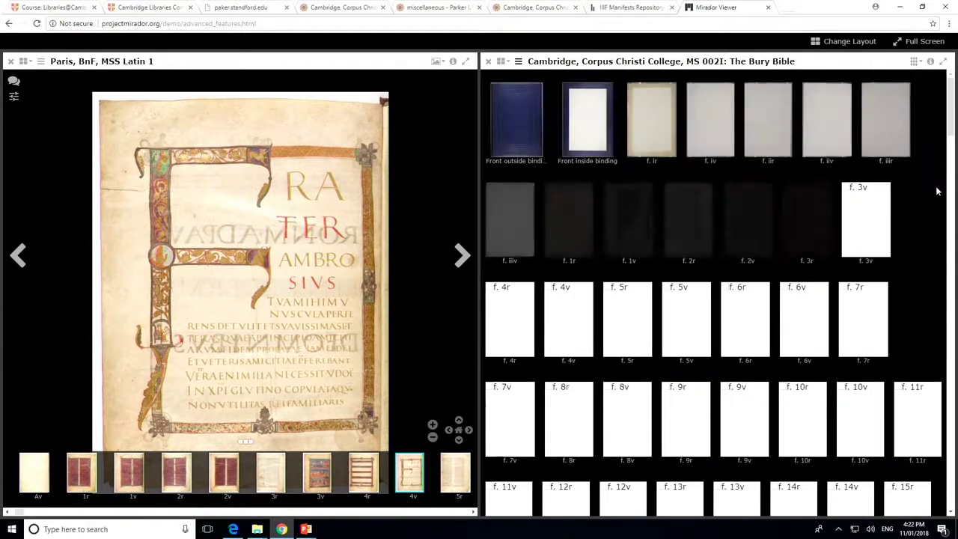